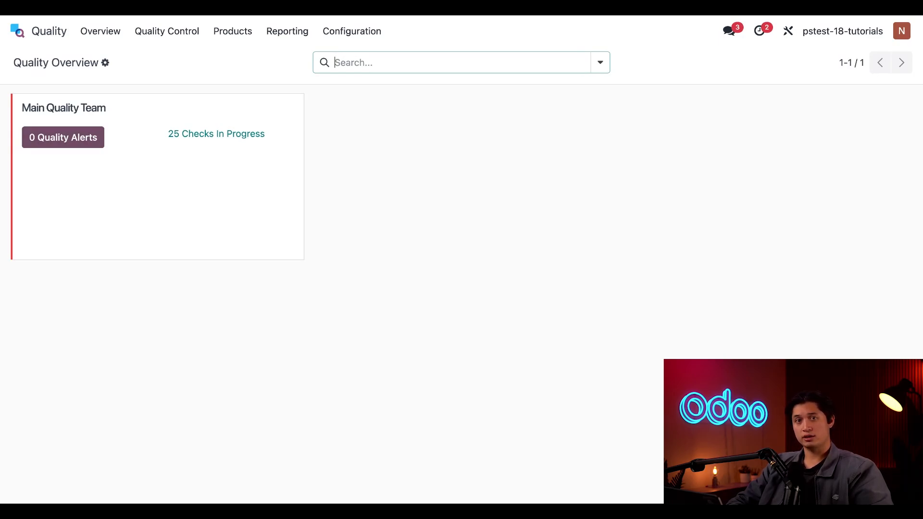
- Open the Table Check quality spreadsheet template for editing
{"action": "left_click", "coordinate": [356, 32]}
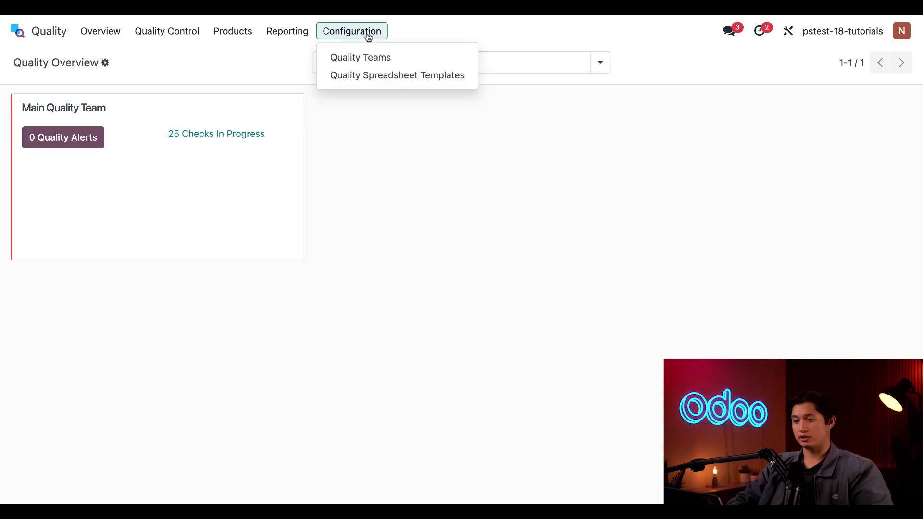
{"action": "left_click", "coordinate": [406, 77]}
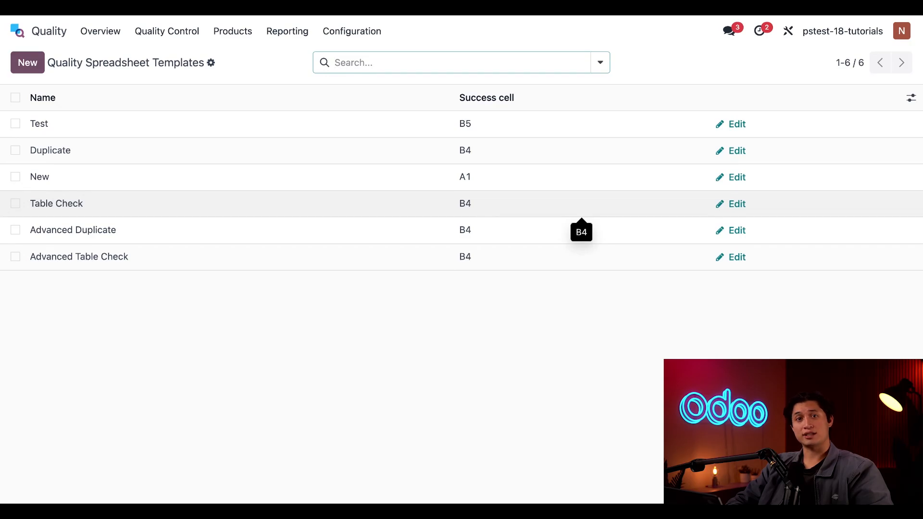
{"action": "left_click", "coordinate": [737, 205]}
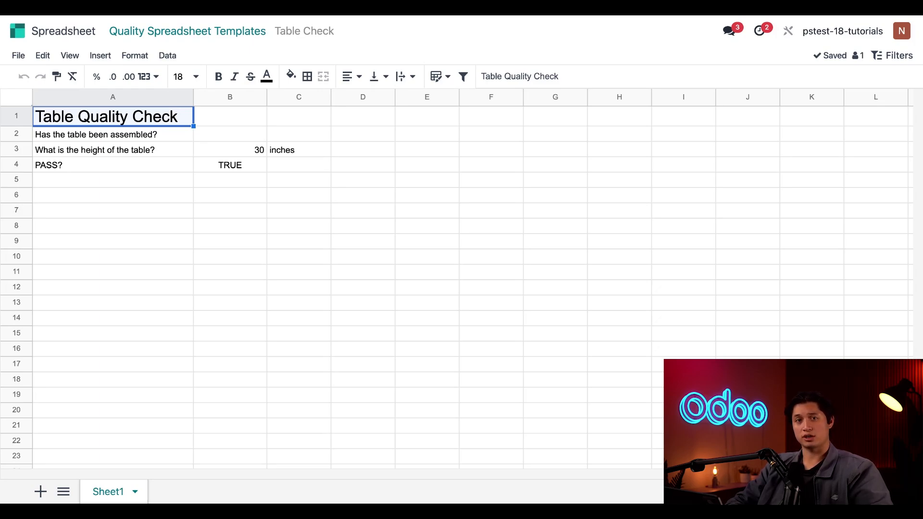
- Add a data validation rule with the Checkbox criteria to cell B2, beside the table assembly question
{"action": "left_click", "coordinate": [230, 134]}
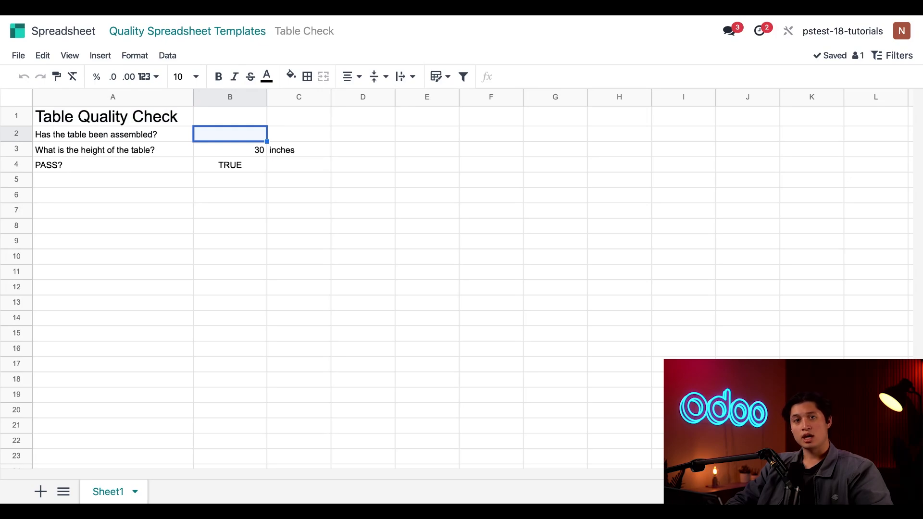
{"action": "left_click", "coordinate": [168, 55]}
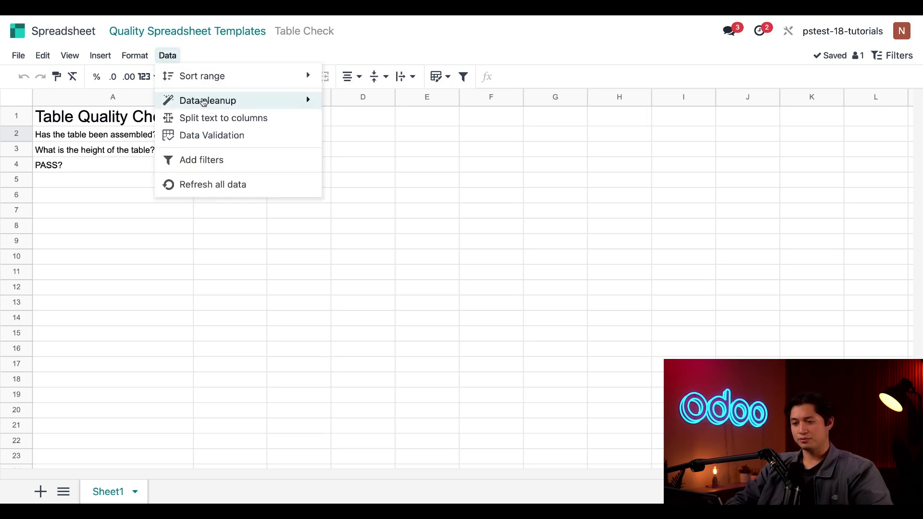
{"action": "left_click", "coordinate": [260, 139]}
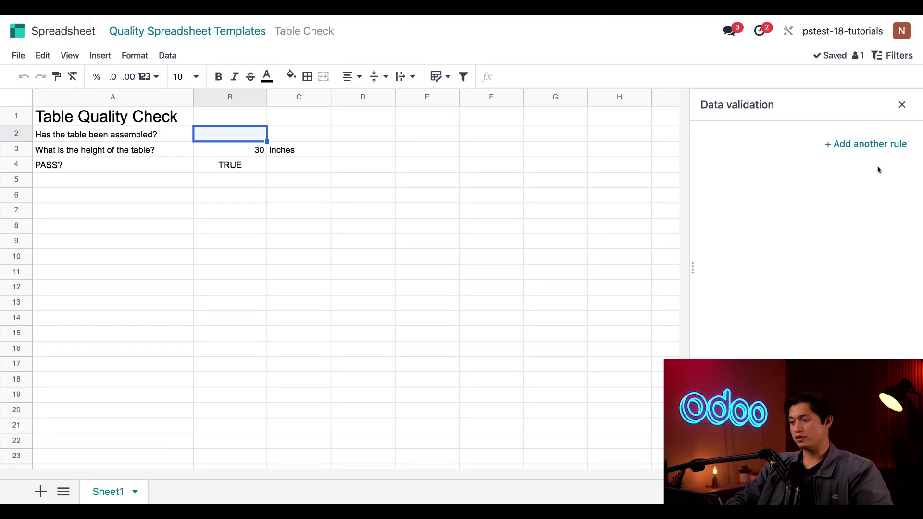
{"action": "left_click", "coordinate": [869, 150]}
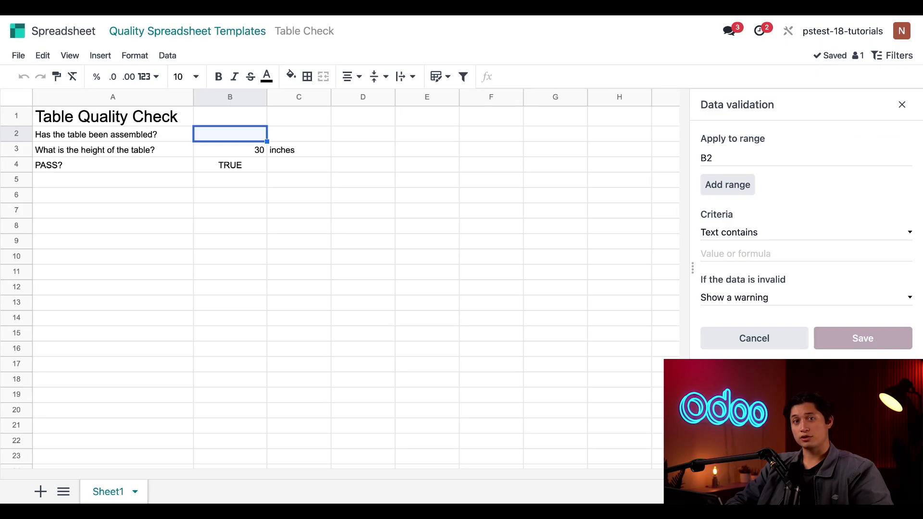
{"action": "left_click", "coordinate": [829, 234]}
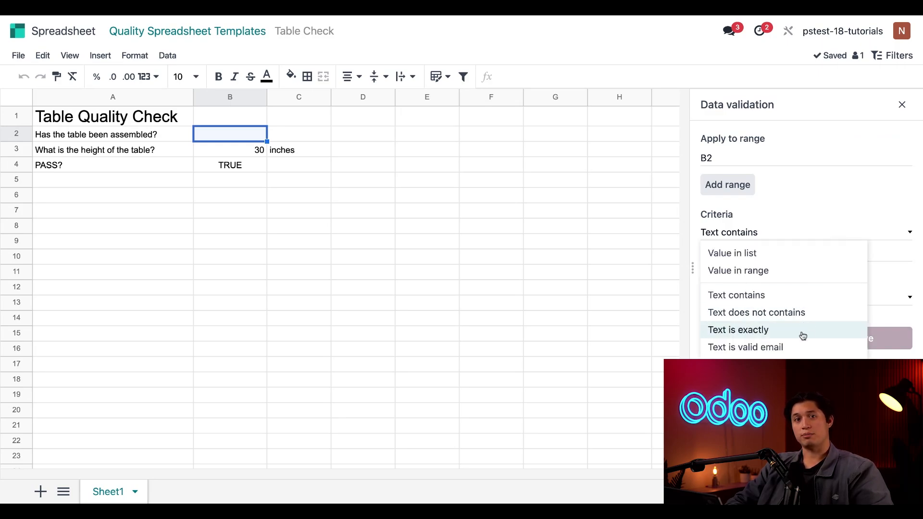
{"action": "scroll", "coordinate": [803, 365], "scroll_direction": "down", "scroll_amount": 1}
{"action": "scroll", "coordinate": [778, 365], "scroll_direction": "down", "scroll_amount": 5}
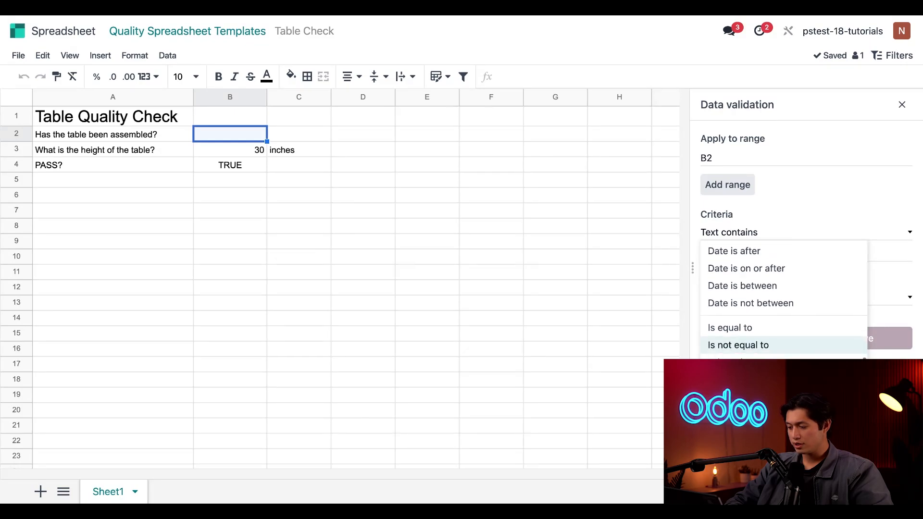
{"action": "left_click", "coordinate": [771, 473]}
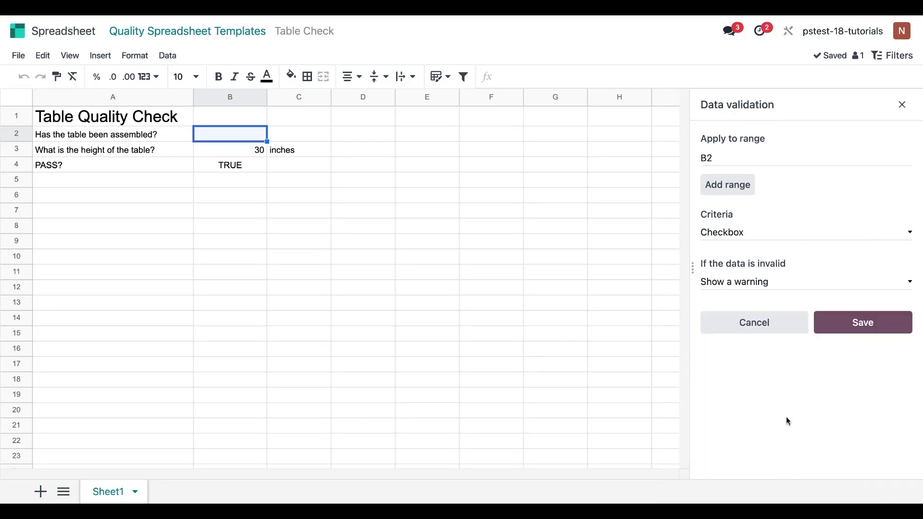
{"action": "left_click", "coordinate": [878, 324]}
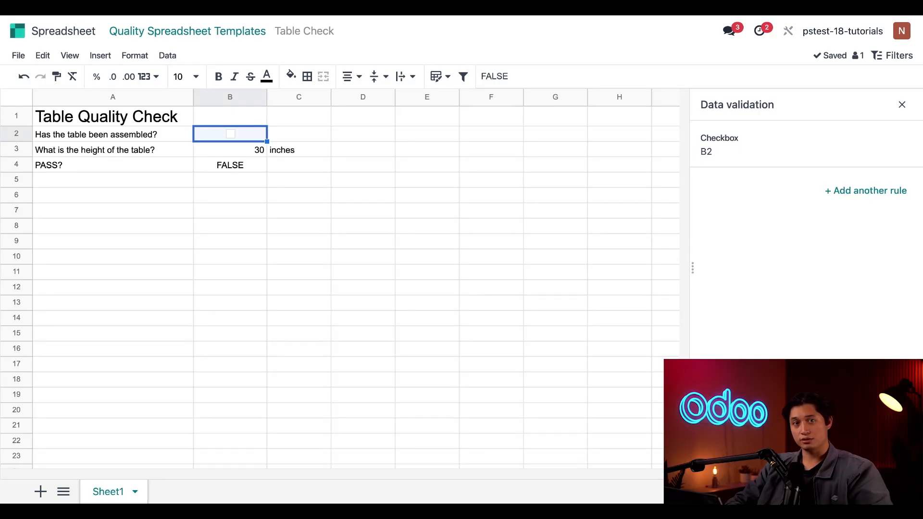
- Test the B2 checkbox by ticking and unticking it, and inspect the pass formula in cell B4
{"action": "left_click", "coordinate": [231, 134]}
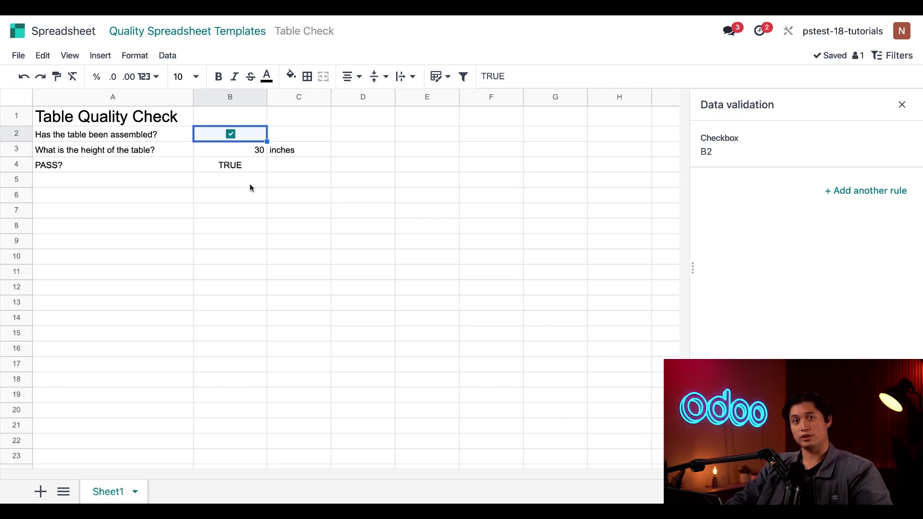
{"action": "left_click", "coordinate": [230, 134]}
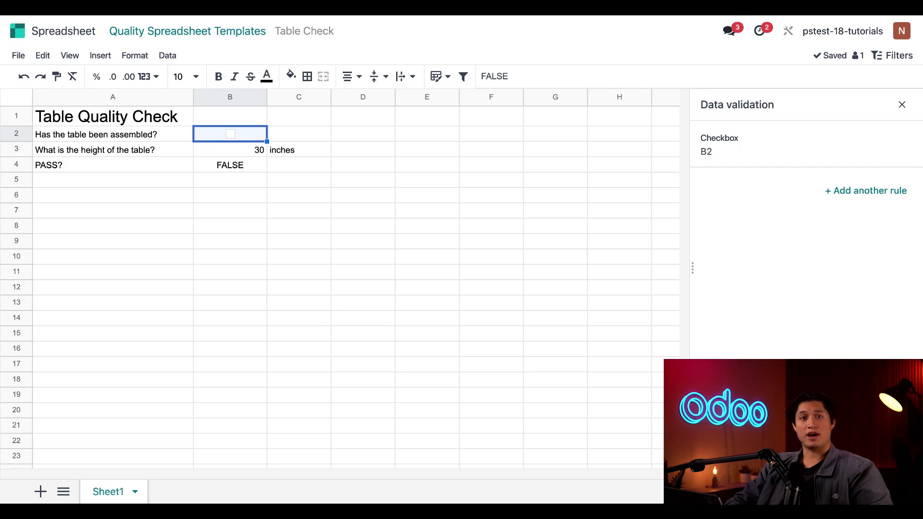
{"action": "left_click", "coordinate": [223, 153]}
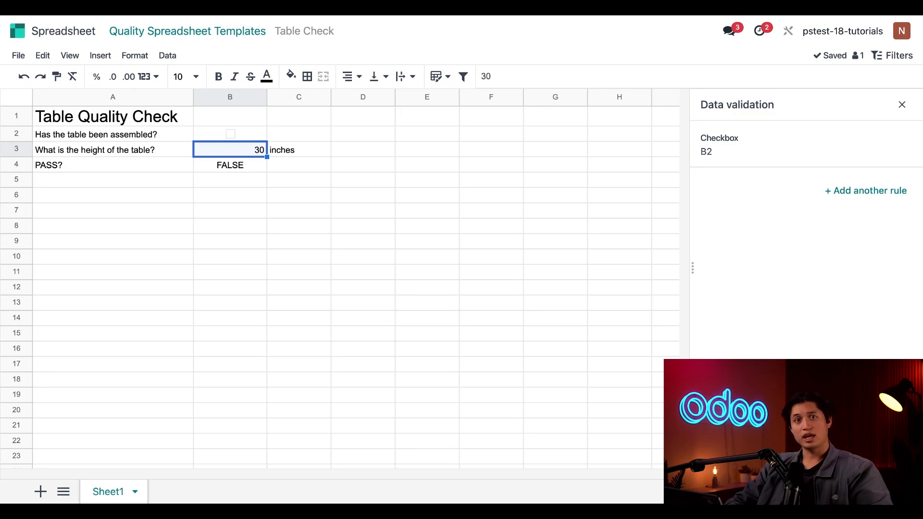
{"action": "left_click", "coordinate": [239, 166]}
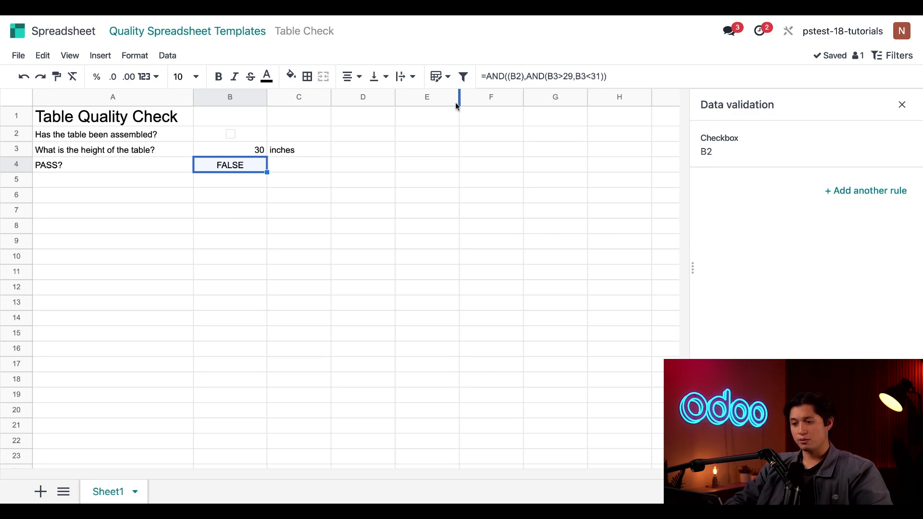
{"action": "left_click", "coordinate": [533, 77]}
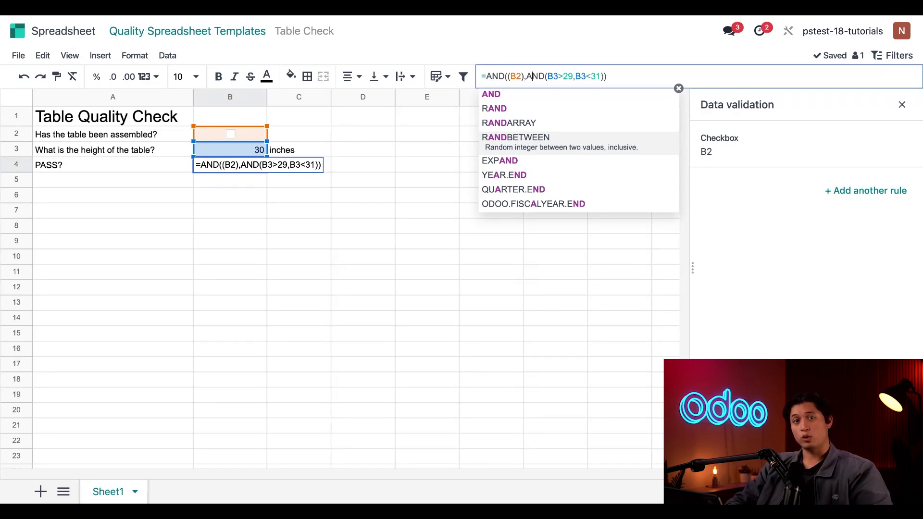
{"action": "left_click", "coordinate": [303, 213]}
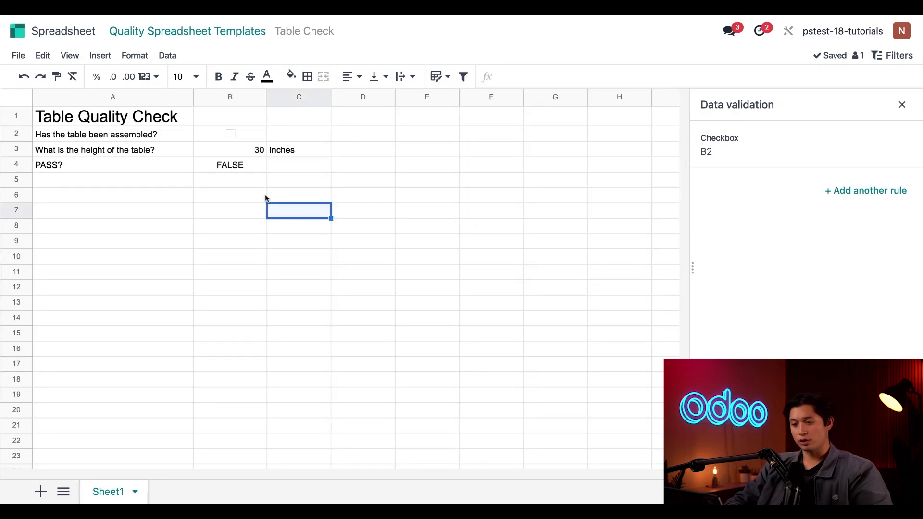
- Clear the table height value from cell B3
{"action": "left_click", "coordinate": [238, 149]}
{"action": "key", "text": "Delete"}
{"action": "left_click", "coordinate": [252, 198]}
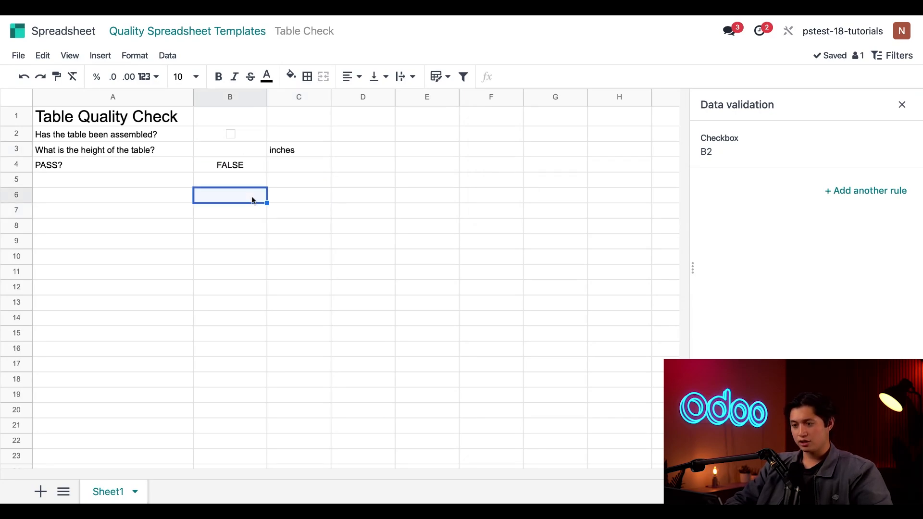
- Test the pass condition by ticking the assembly checkbox in B2 and entering 30 as the table height in B3
{"action": "left_click", "coordinate": [231, 134]}
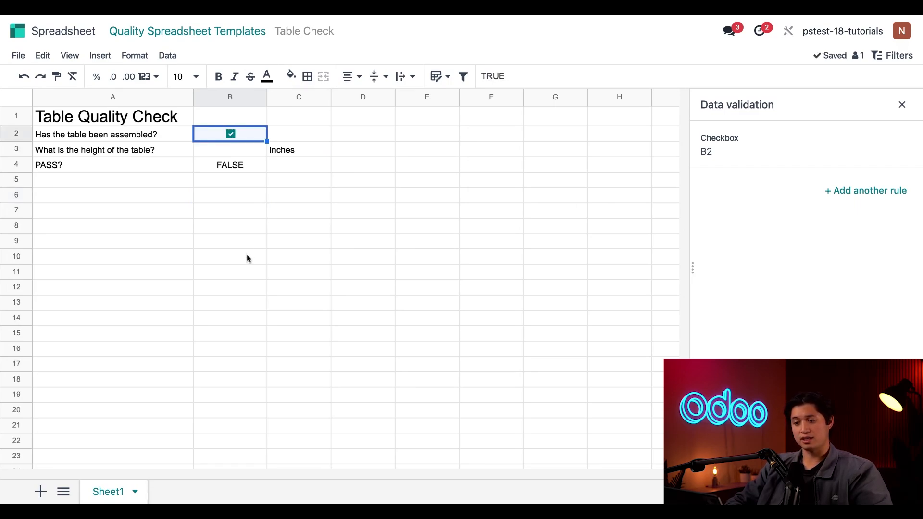
{"action": "left_click", "coordinate": [238, 153]}
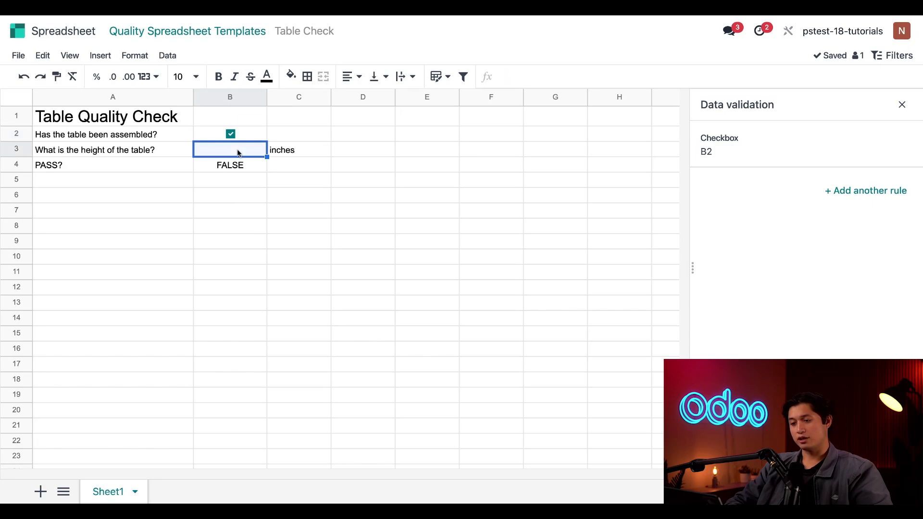
{"action": "type", "text": "30"}
{"action": "left_click", "coordinate": [260, 233]}
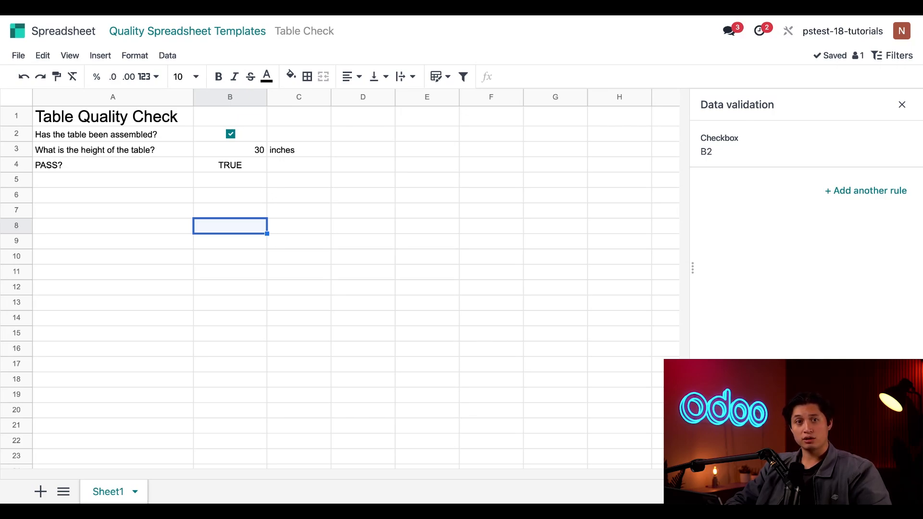
- Reset the template by unticking the checkbox in B2 and clearing the height in B3
{"action": "left_click", "coordinate": [231, 135]}
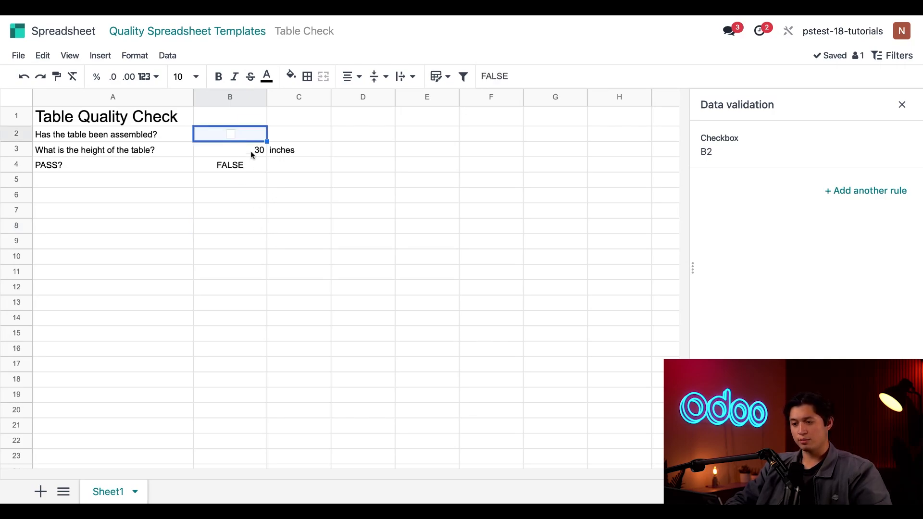
{"action": "left_click", "coordinate": [252, 152]}
{"action": "key", "text": "Delete"}
{"action": "left_click", "coordinate": [267, 226]}
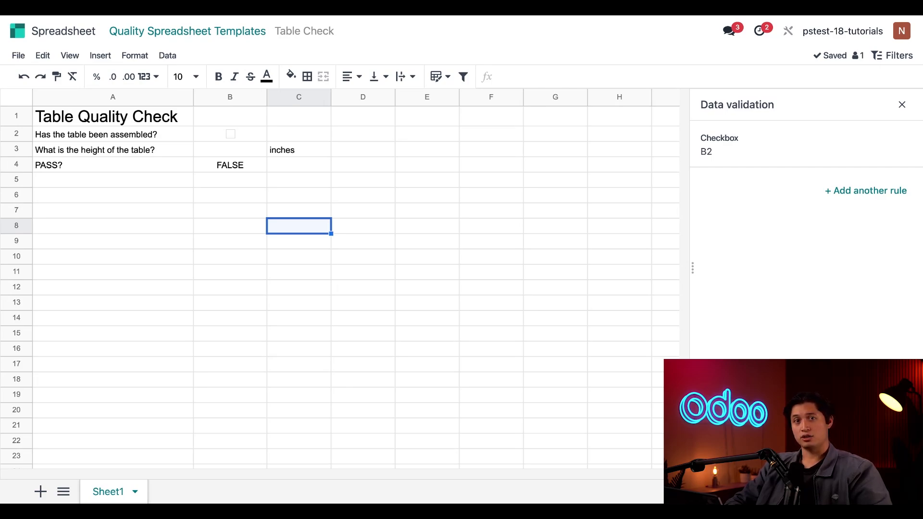
- Leave the spreadsheet template and create a new quality control point titled TABLE CHECK
{"action": "left_click", "coordinate": [208, 38]}
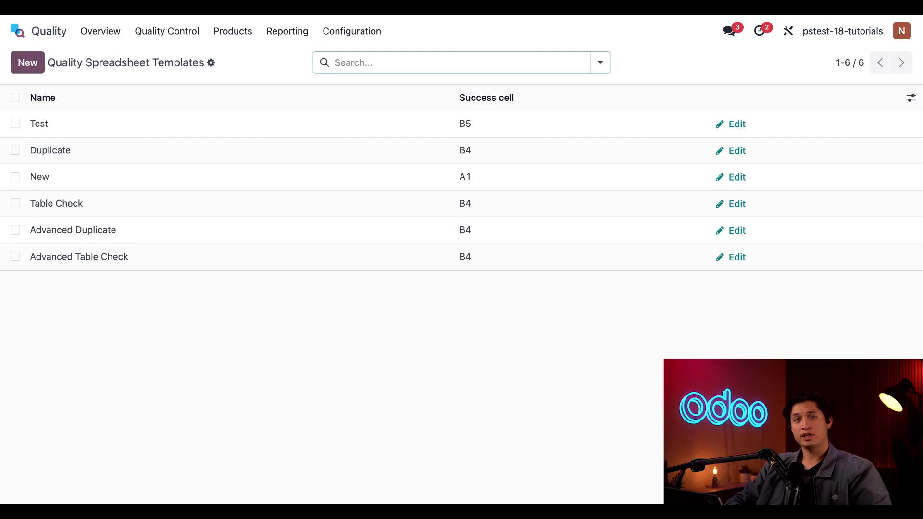
{"action": "left_click", "coordinate": [185, 38]}
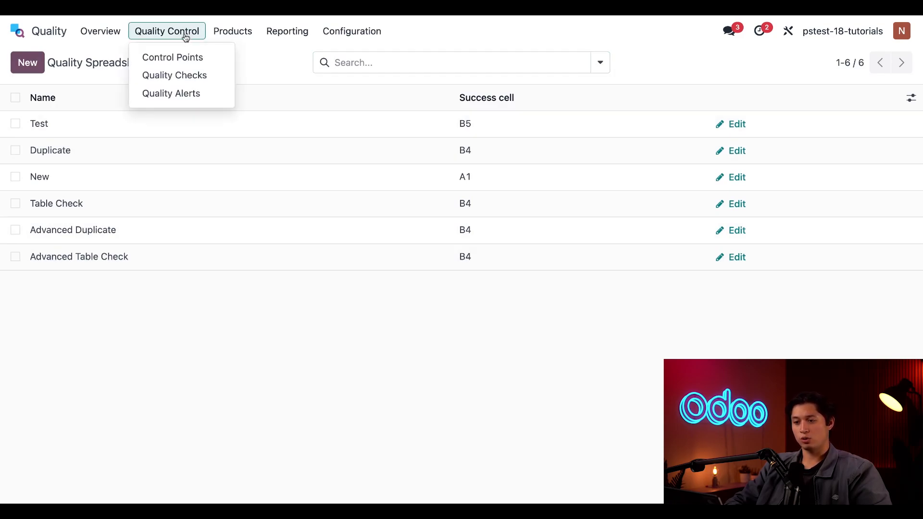
{"action": "left_click", "coordinate": [213, 58]}
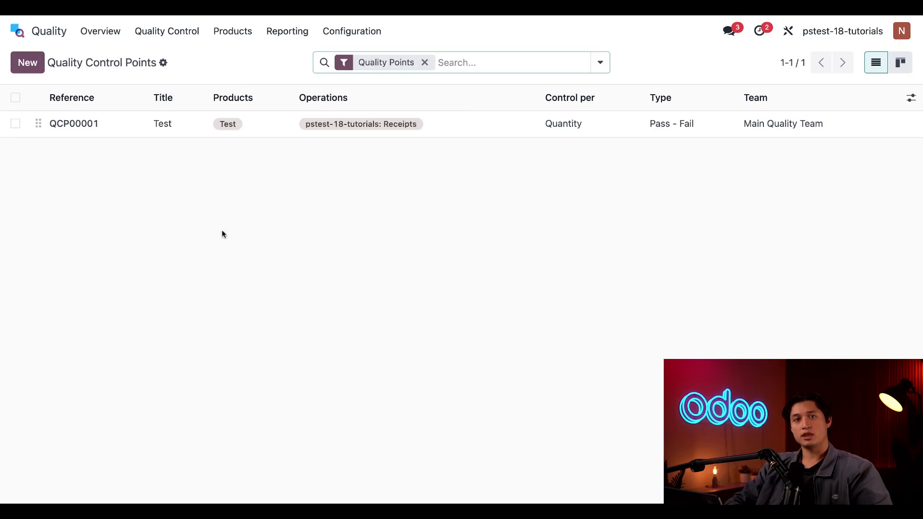
{"action": "left_click", "coordinate": [28, 62]}
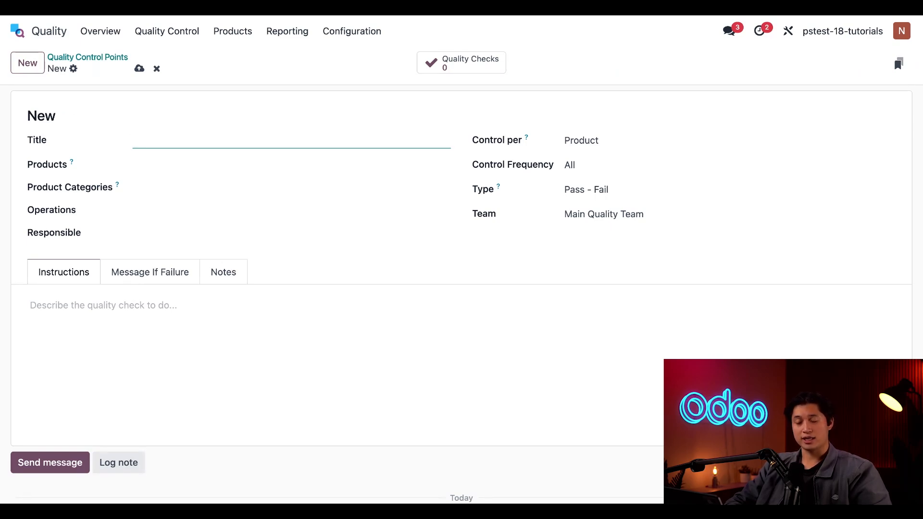
{"action": "type", "text": "TABLE"}
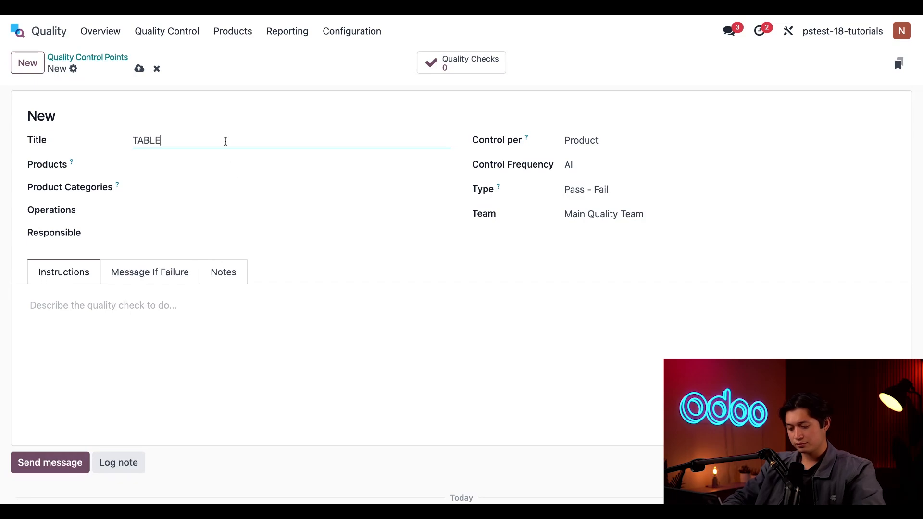
{"action": "type", "text": " CHECK"}
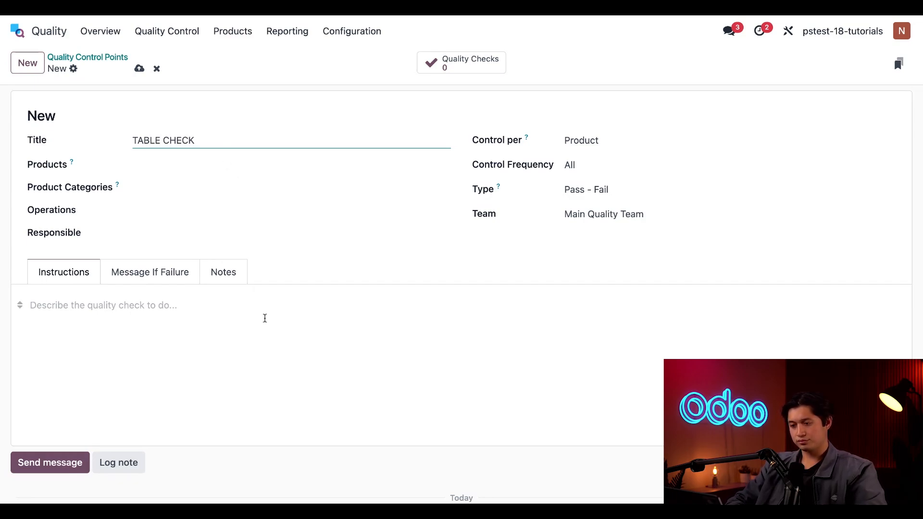
{"action": "left_click", "coordinate": [319, 275]}
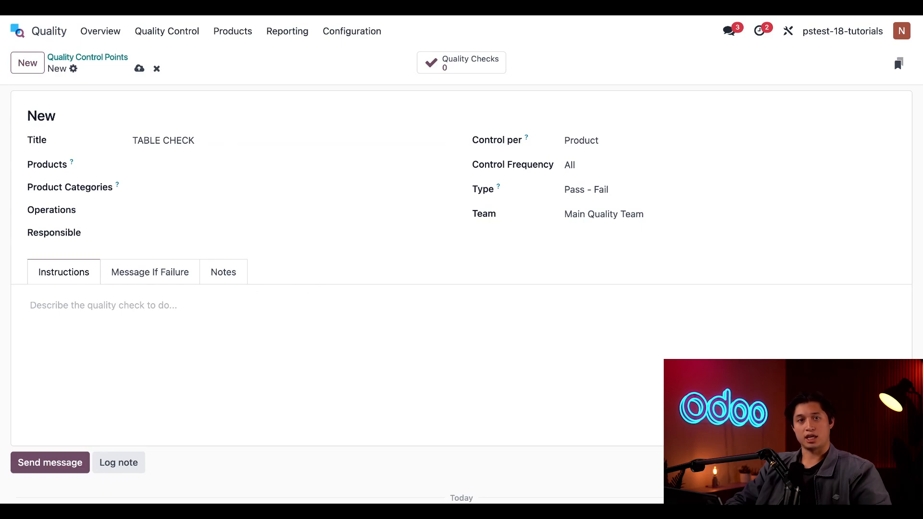
- Assign the Table product and the pstest-18-tutorials: Manufacturing operation to the control point
{"action": "left_click", "coordinate": [216, 163]}
{"action": "left_click", "coordinate": [193, 275]}
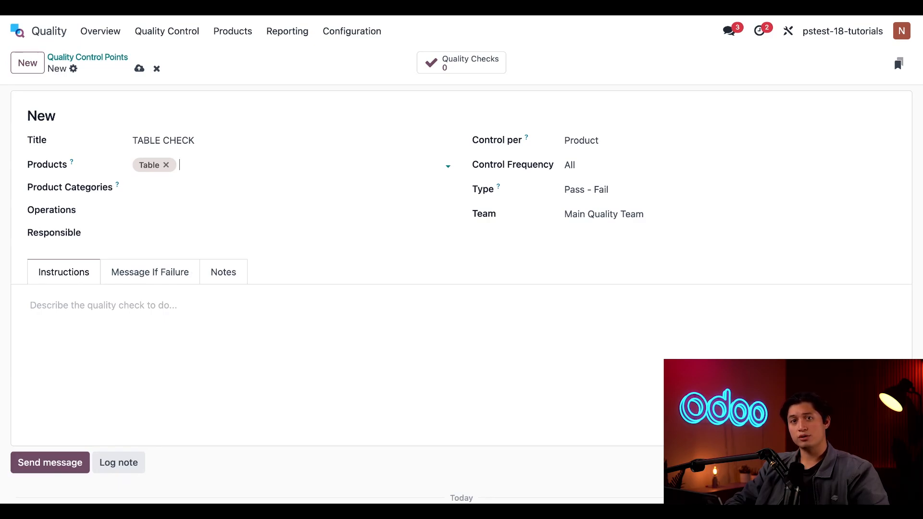
{"action": "left_click", "coordinate": [170, 212]}
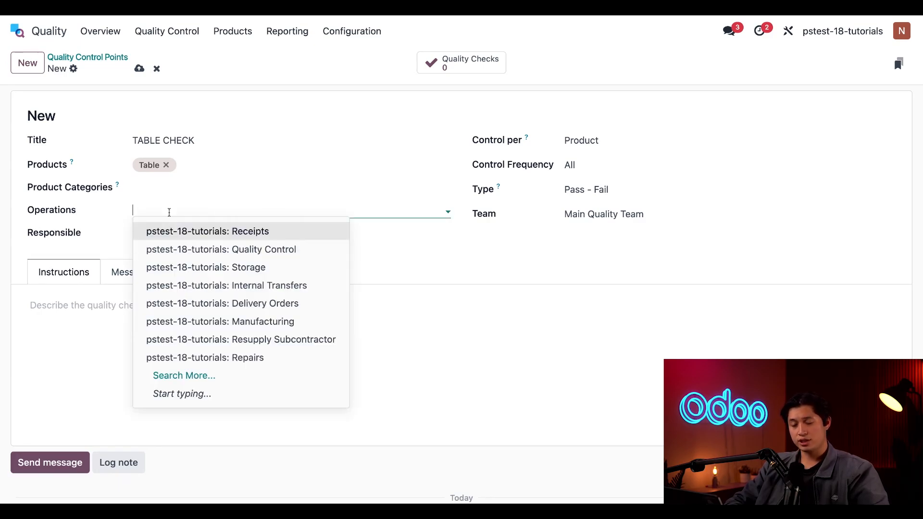
{"action": "left_click", "coordinate": [232, 321]}
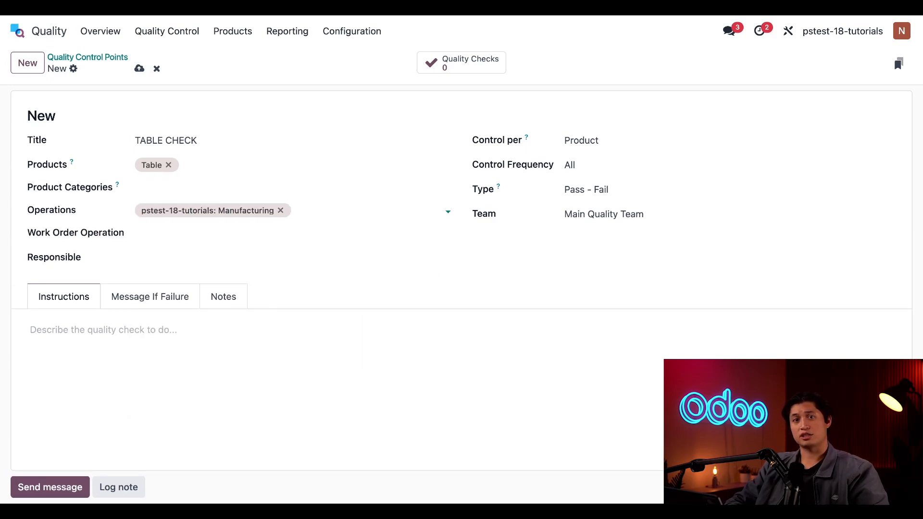
- Set the control point's type to Spreadsheet and assign the Table Check spreadsheet template
{"action": "left_click", "coordinate": [603, 190]}
{"action": "left_click", "coordinate": [610, 302]}
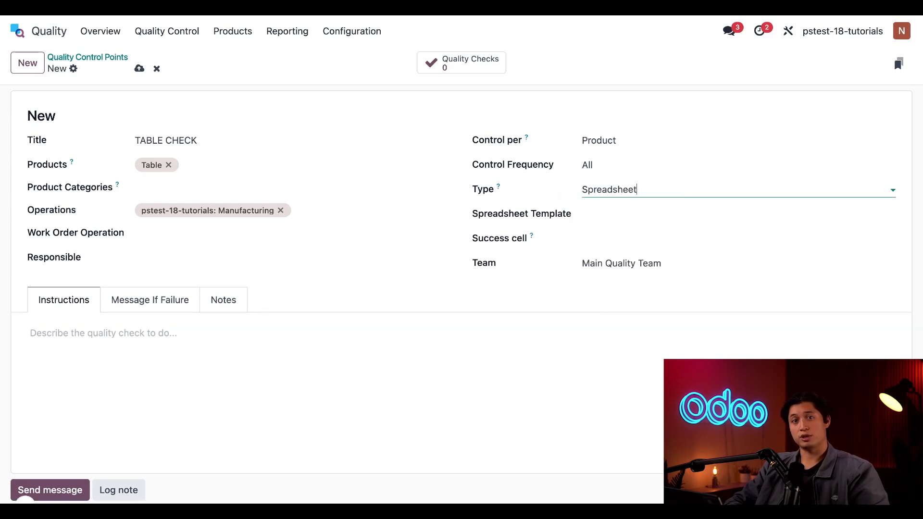
{"action": "left_click", "coordinate": [626, 214]}
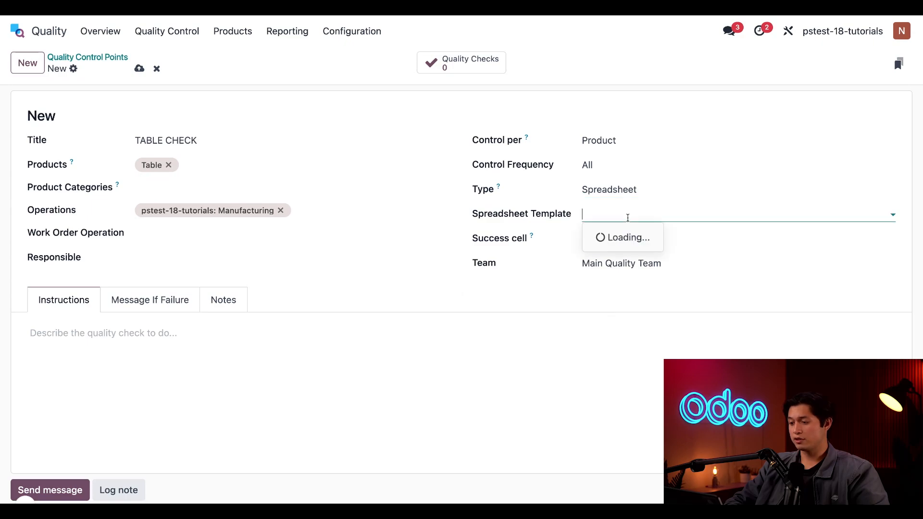
{"action": "left_click", "coordinate": [625, 290]}
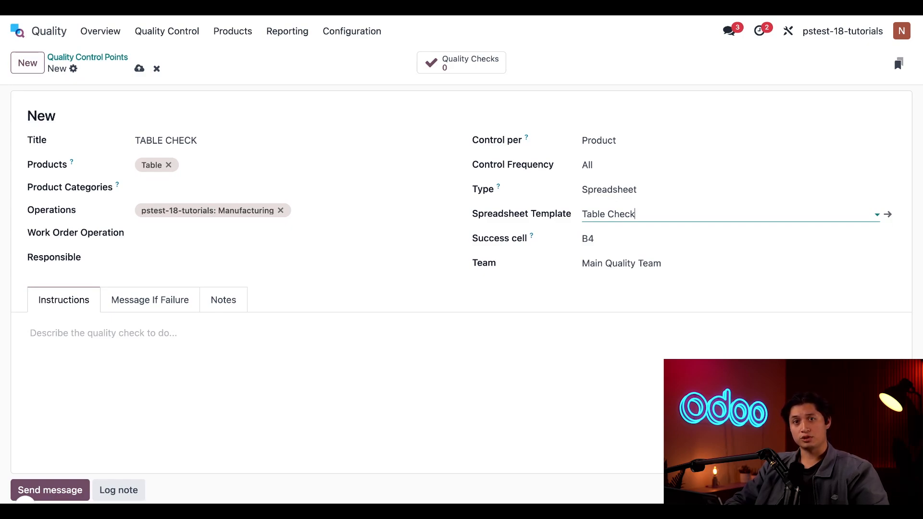
- Leave the control point and create a new manufacturing order in the Manufacturing app
{"action": "left_click", "coordinate": [18, 31]}
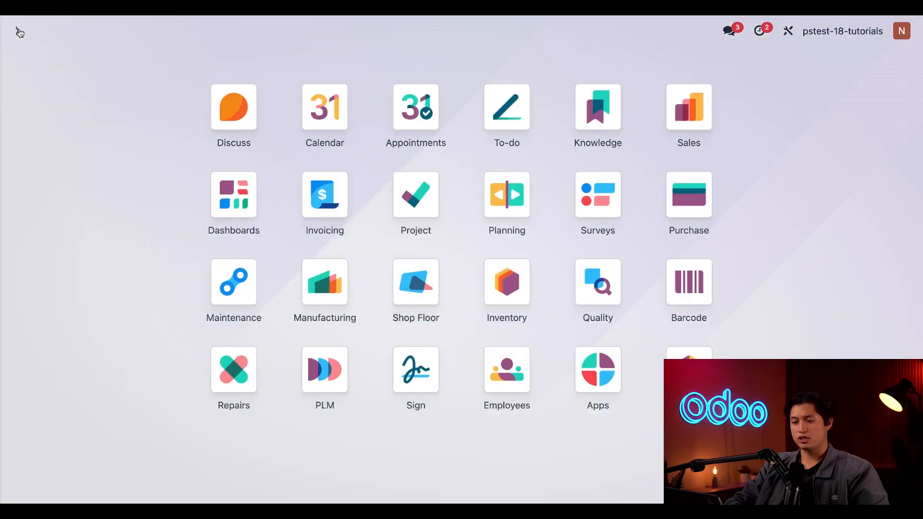
{"action": "left_click", "coordinate": [309, 321]}
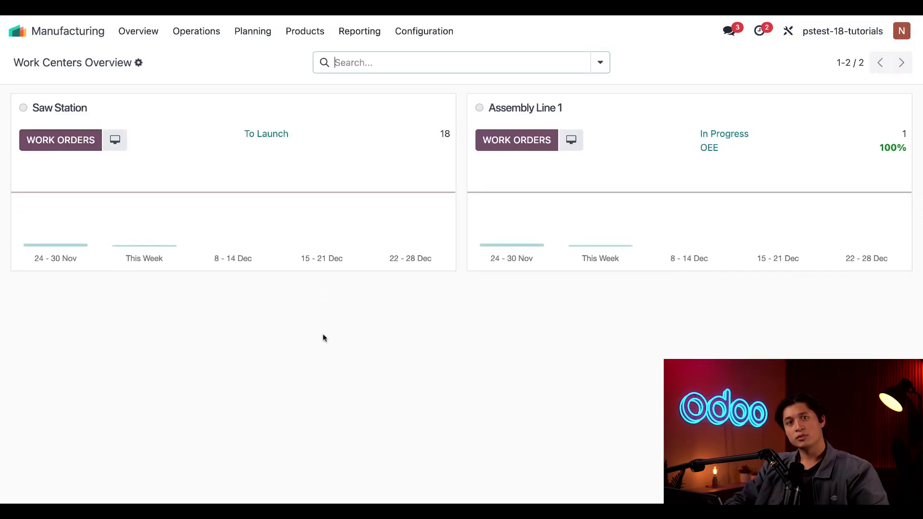
{"action": "left_click", "coordinate": [207, 32]}
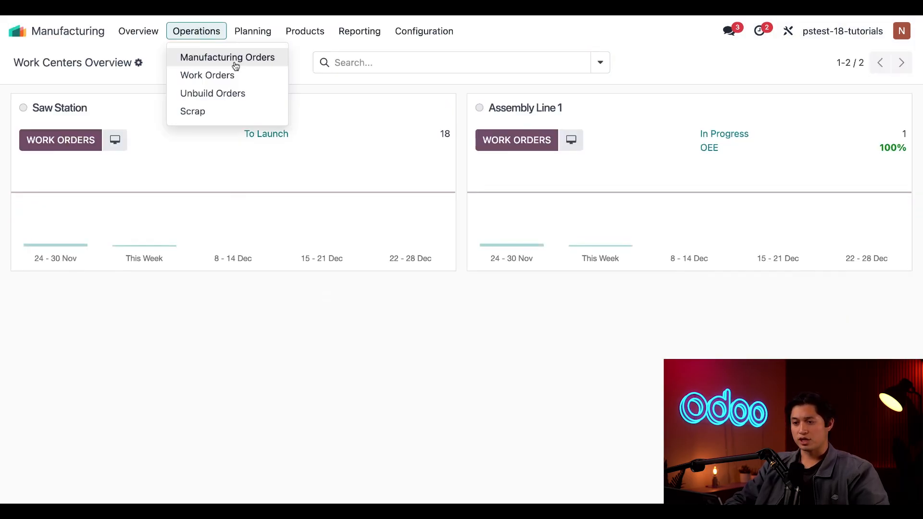
{"action": "left_click", "coordinate": [256, 62]}
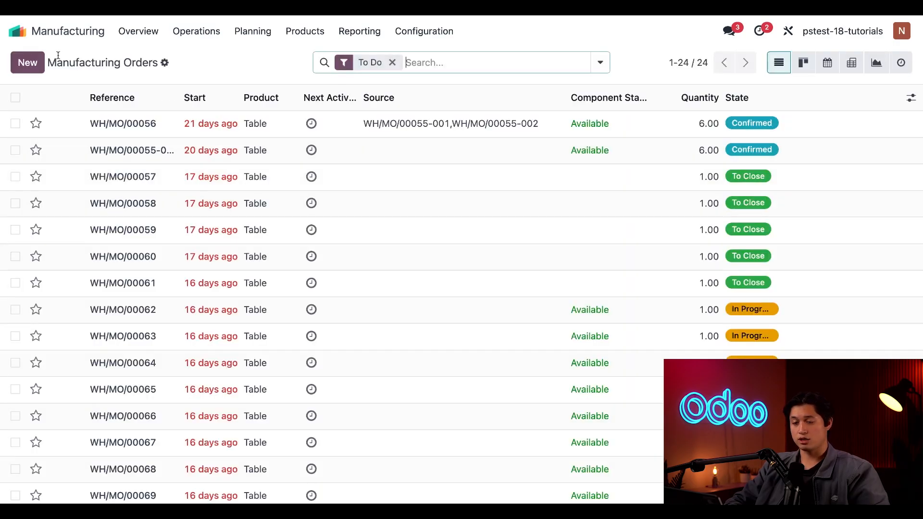
{"action": "left_click", "coordinate": [27, 64]}
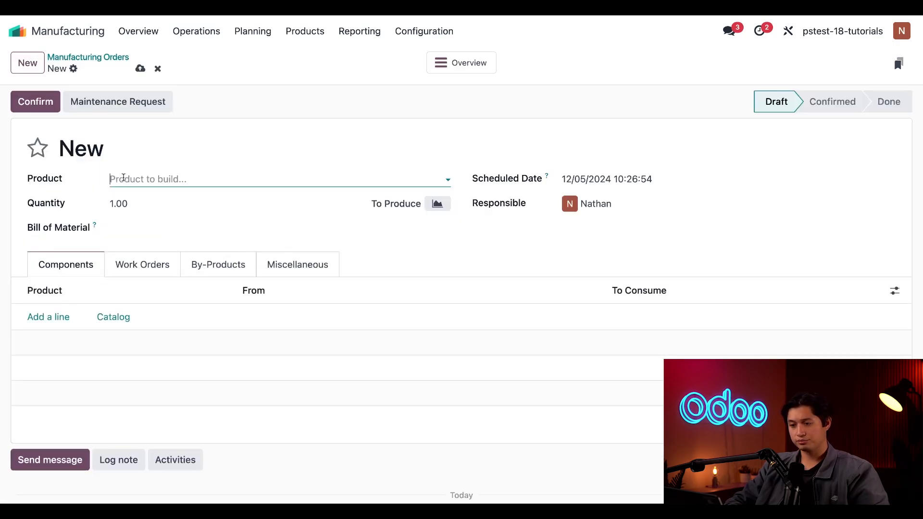
- Choose Table as the product to build and confirm the manufacturing order
{"action": "left_click", "coordinate": [178, 166]}
{"action": "left_click", "coordinate": [180, 178]}
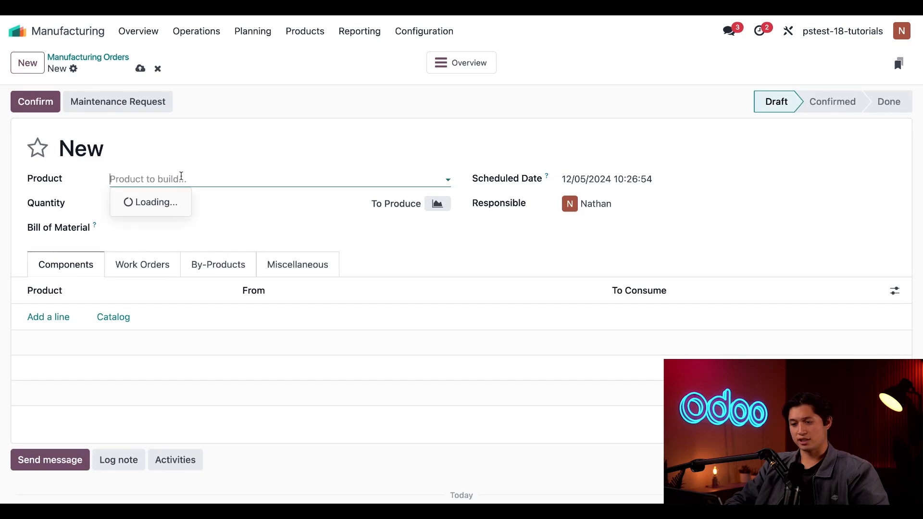
{"action": "left_click", "coordinate": [137, 291]}
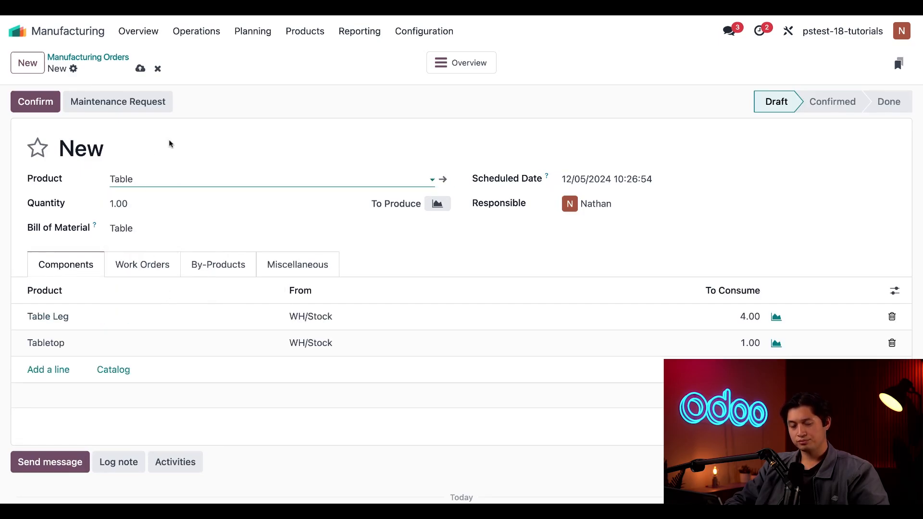
{"action": "left_click", "coordinate": [38, 101]}
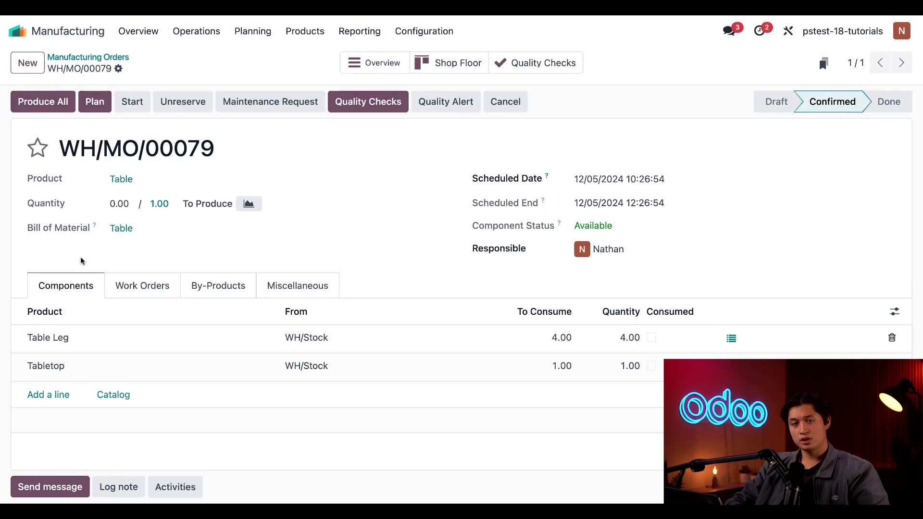
- Set the produced quantity of the Table manufacturing order to 1
{"action": "left_click", "coordinate": [126, 202]}
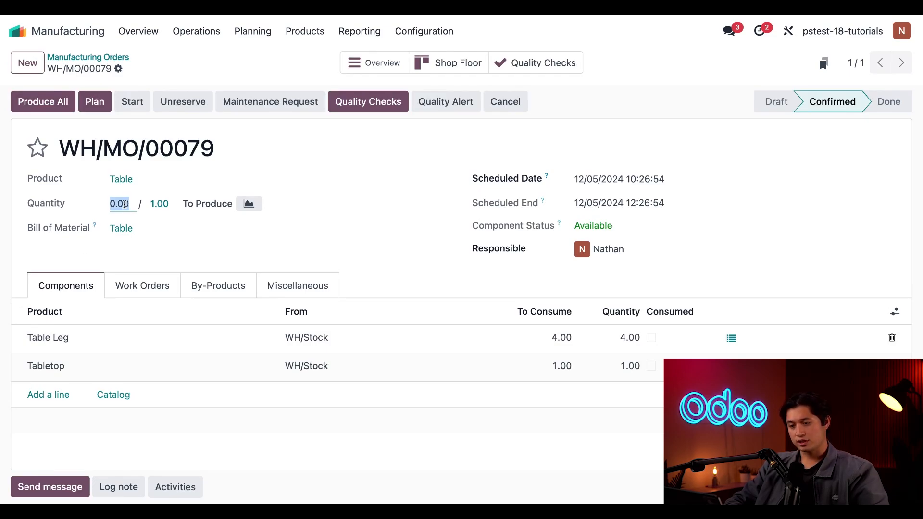
{"action": "type", "text": "1"}
{"action": "left_click", "coordinate": [112, 248]}
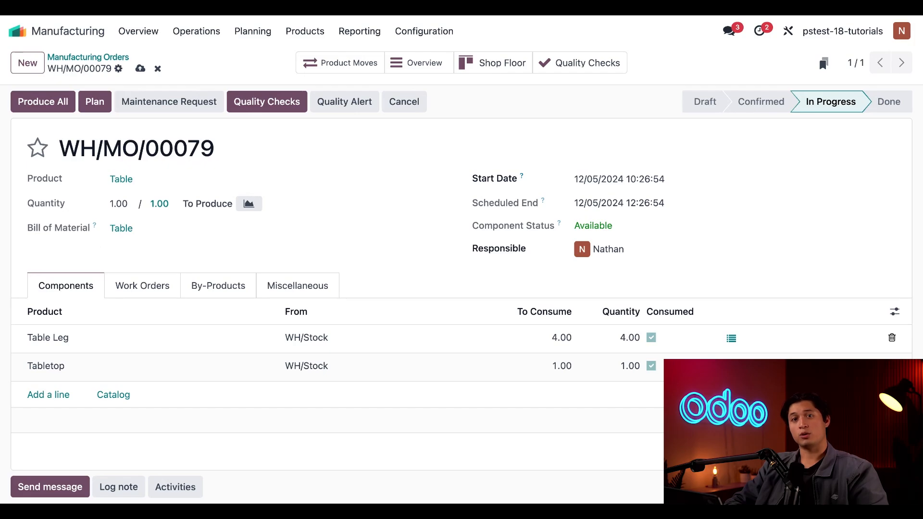
- Complete the order's quality check spreadsheet with the assembly checkbox in B2 ticked and a height of 30 in B3, and save it to the check
{"action": "left_click", "coordinate": [277, 109]}
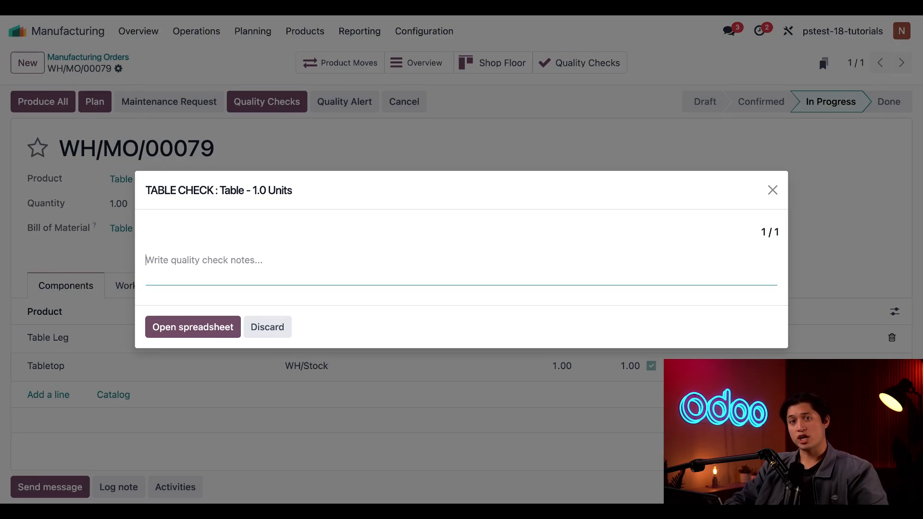
{"action": "left_click", "coordinate": [212, 331]}
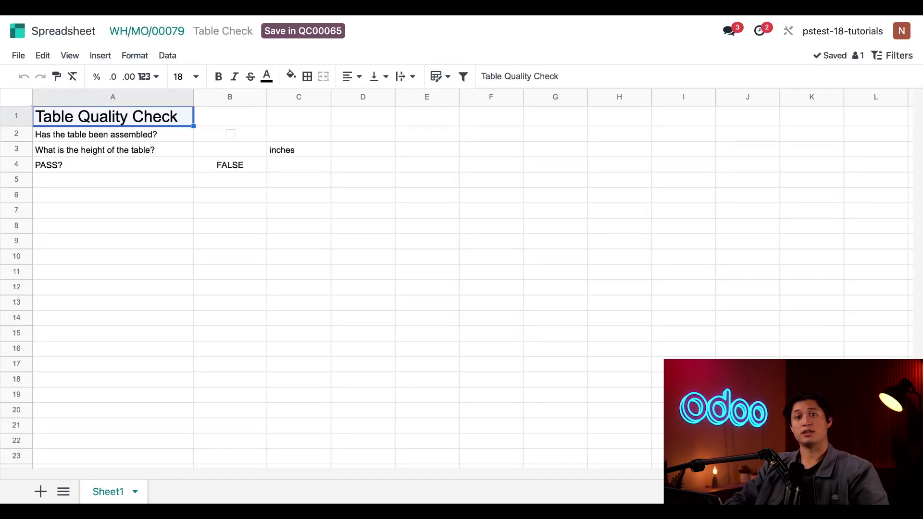
{"action": "left_click", "coordinate": [231, 134]}
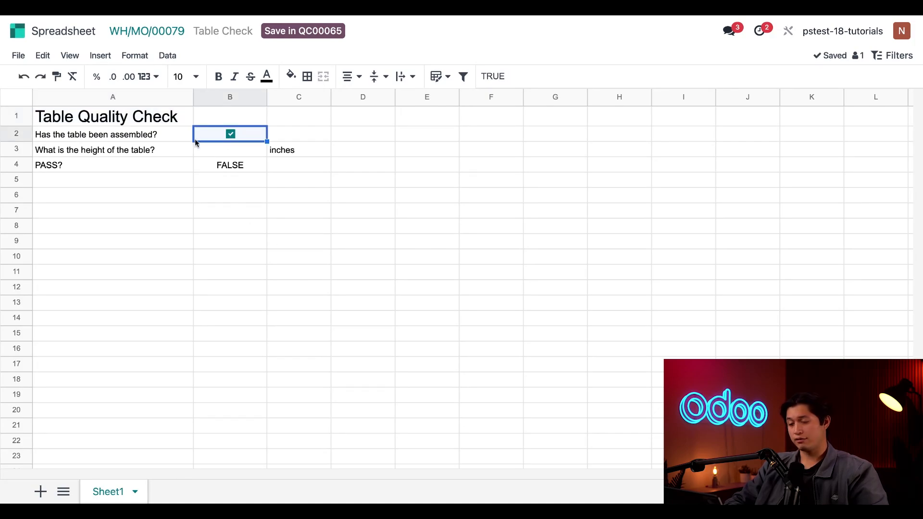
{"action": "left_click", "coordinate": [224, 153]}
{"action": "type", "text": "30"}
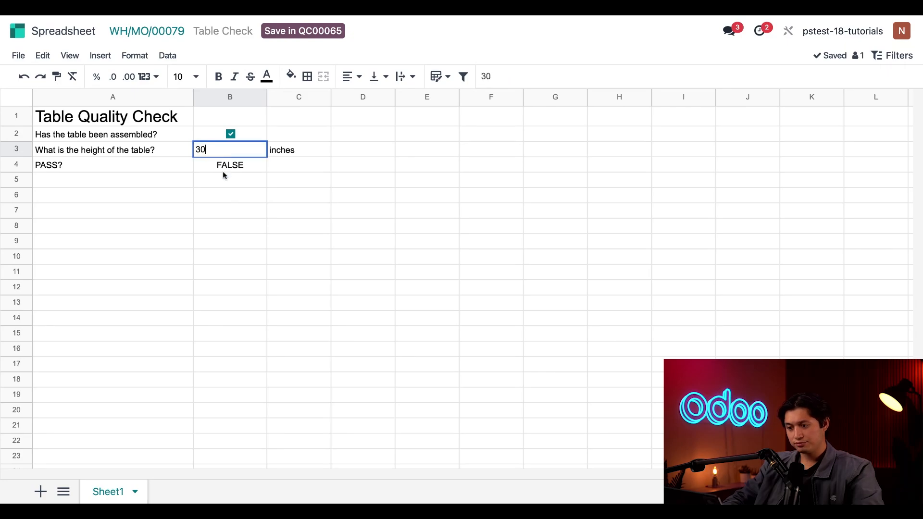
{"action": "left_click", "coordinate": [266, 231]}
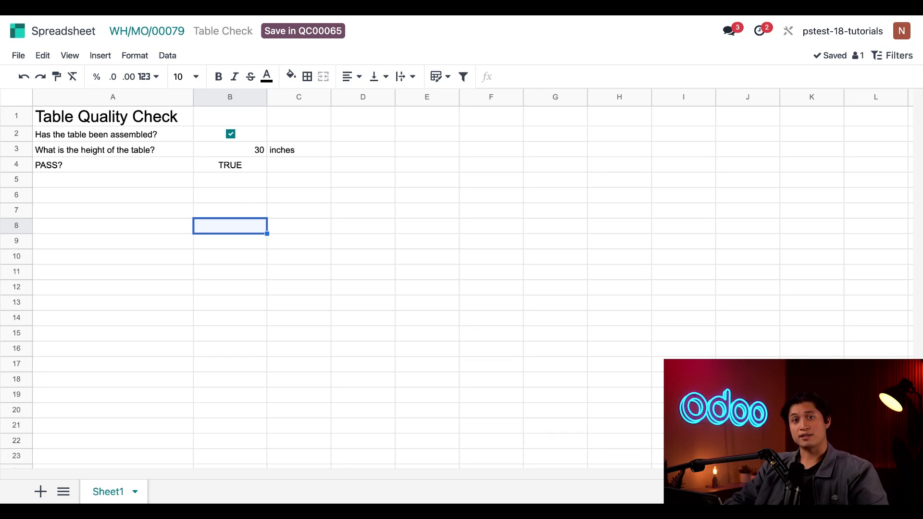
{"action": "left_click", "coordinate": [315, 32]}
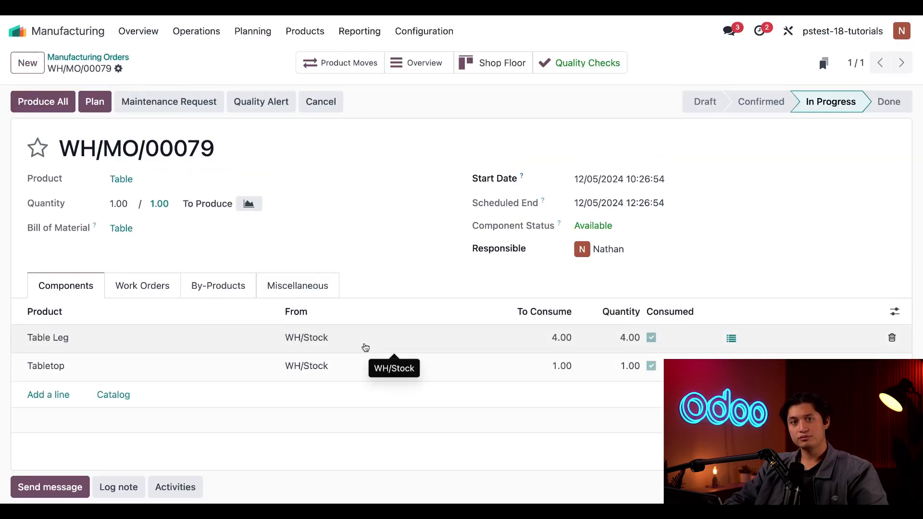